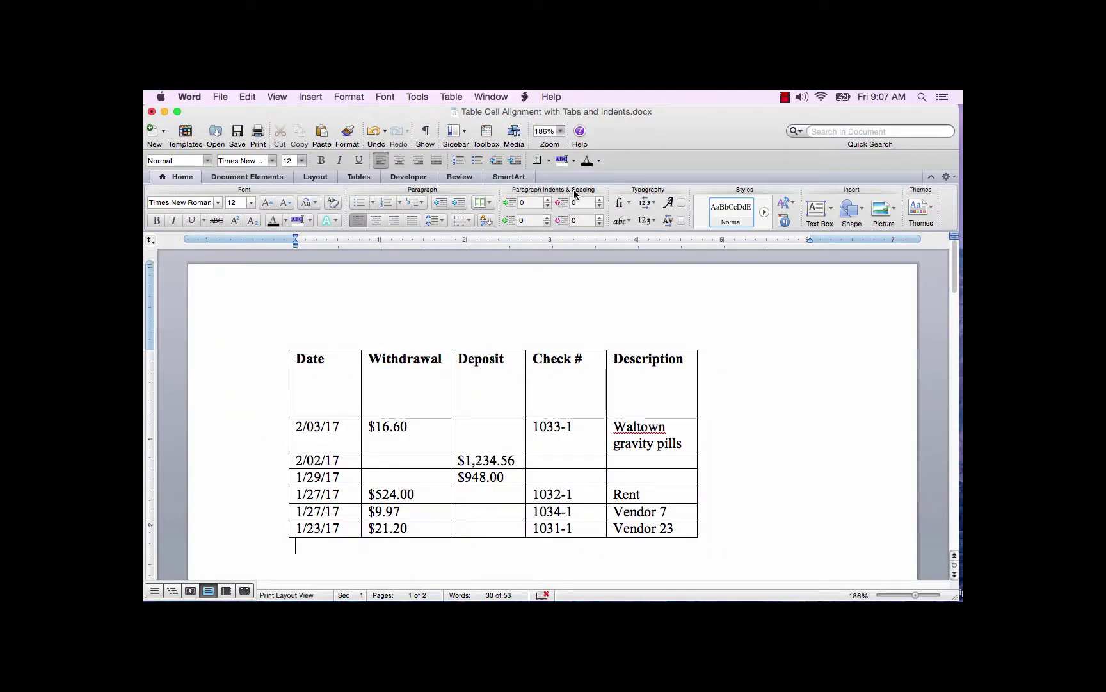
# Activate the table tools, preview the Delete choices, and select the $16.60 and empty Deposit cells.
pyautogui.click(427, 424)
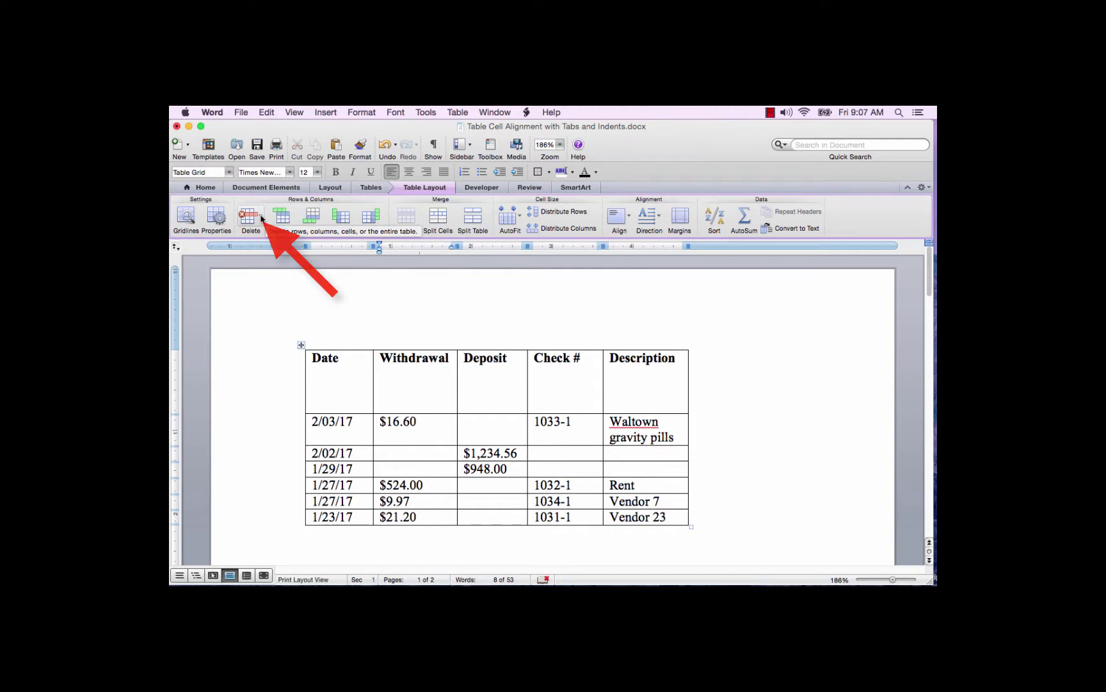
pyautogui.click(261, 218)
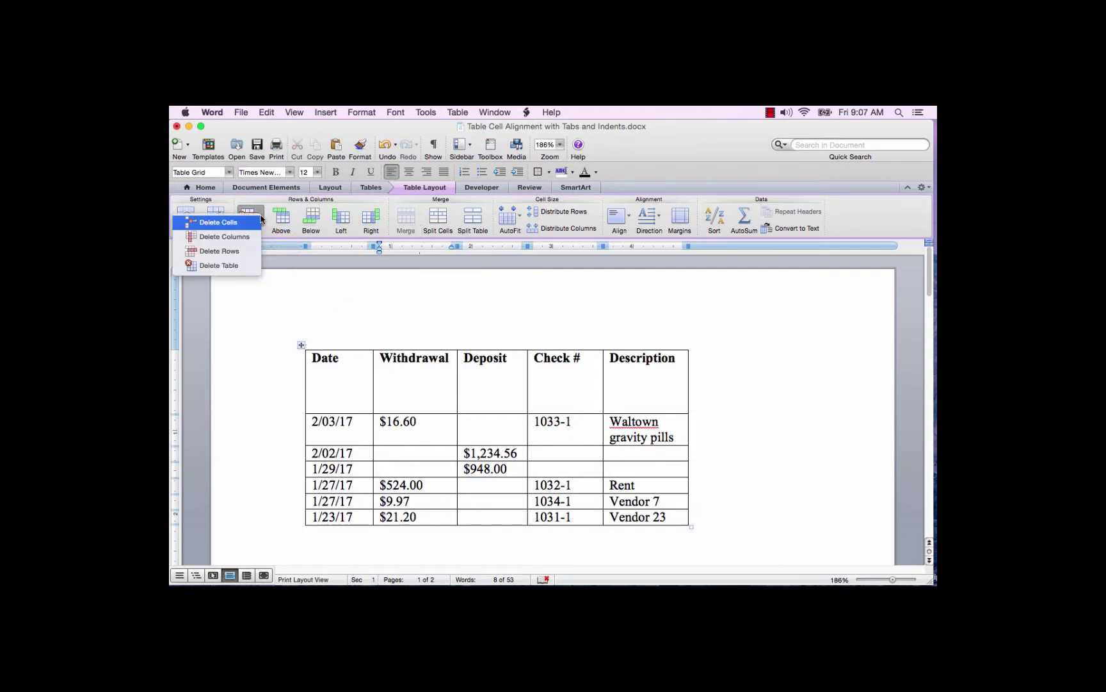
pyautogui.moveTo(391, 436); pyautogui.dragTo(466, 437)
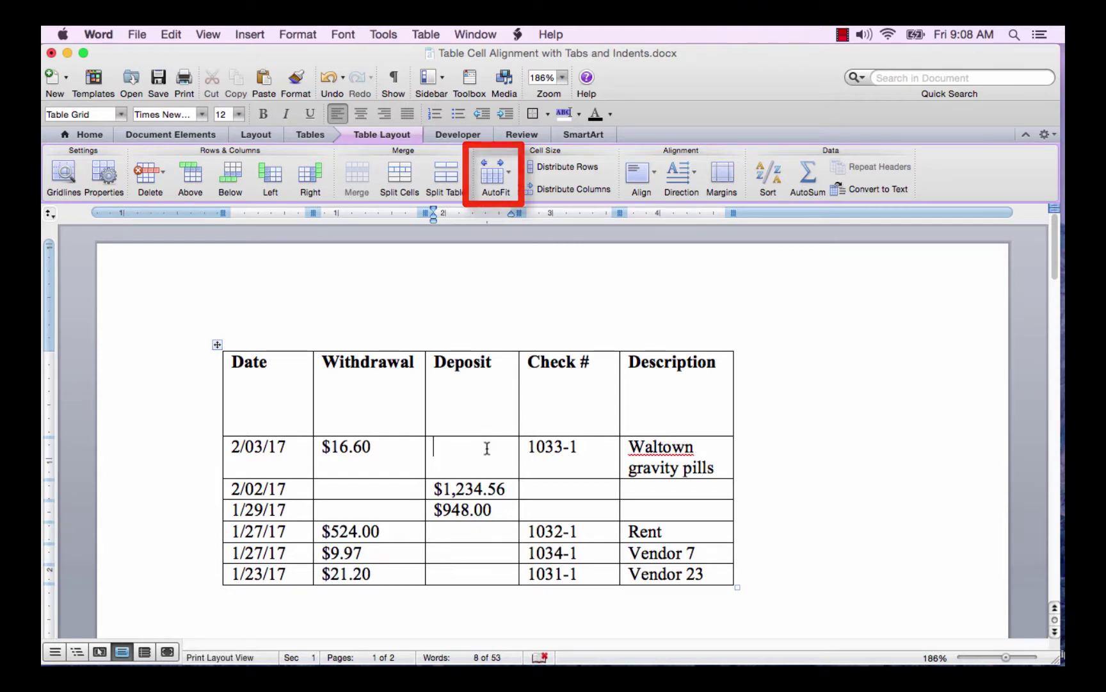
# AutoFit the bank register table to the window, then AutoFit it to contents.
pyautogui.click(509, 171)
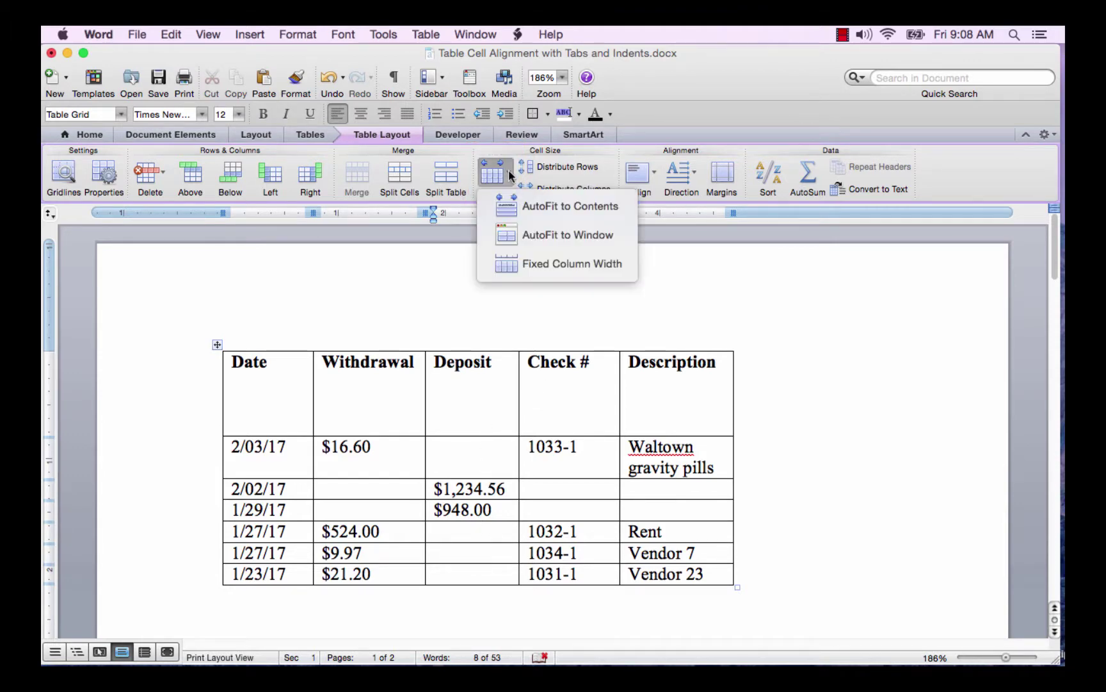
pyautogui.click(541, 237)
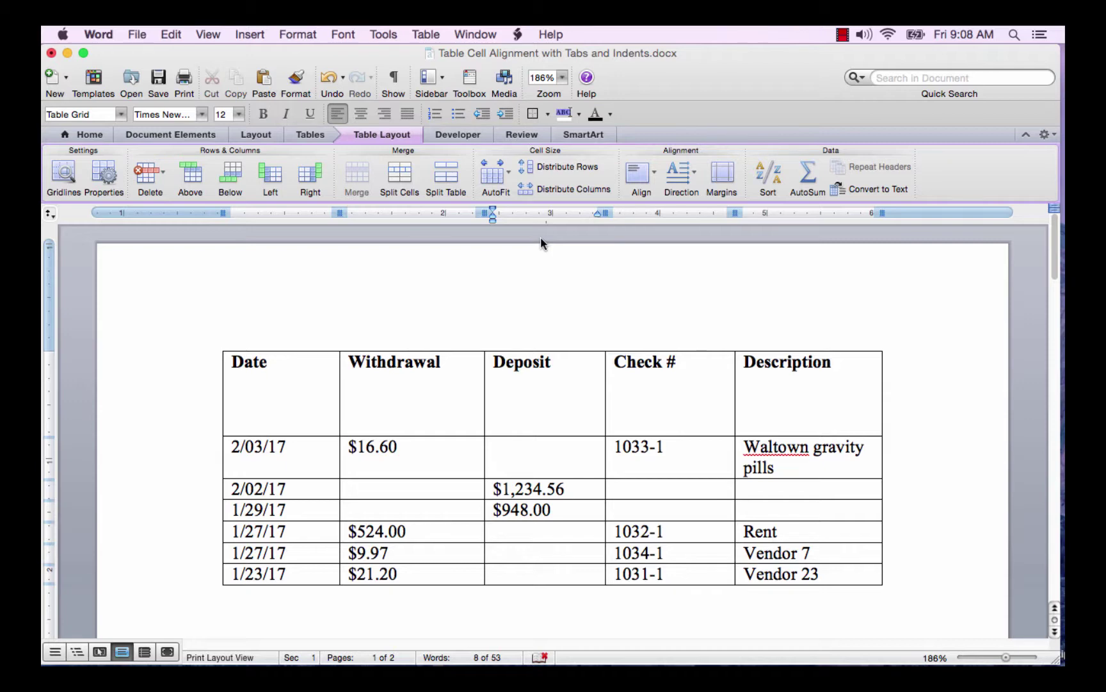
pyautogui.click(507, 169)
pyautogui.click(524, 205)
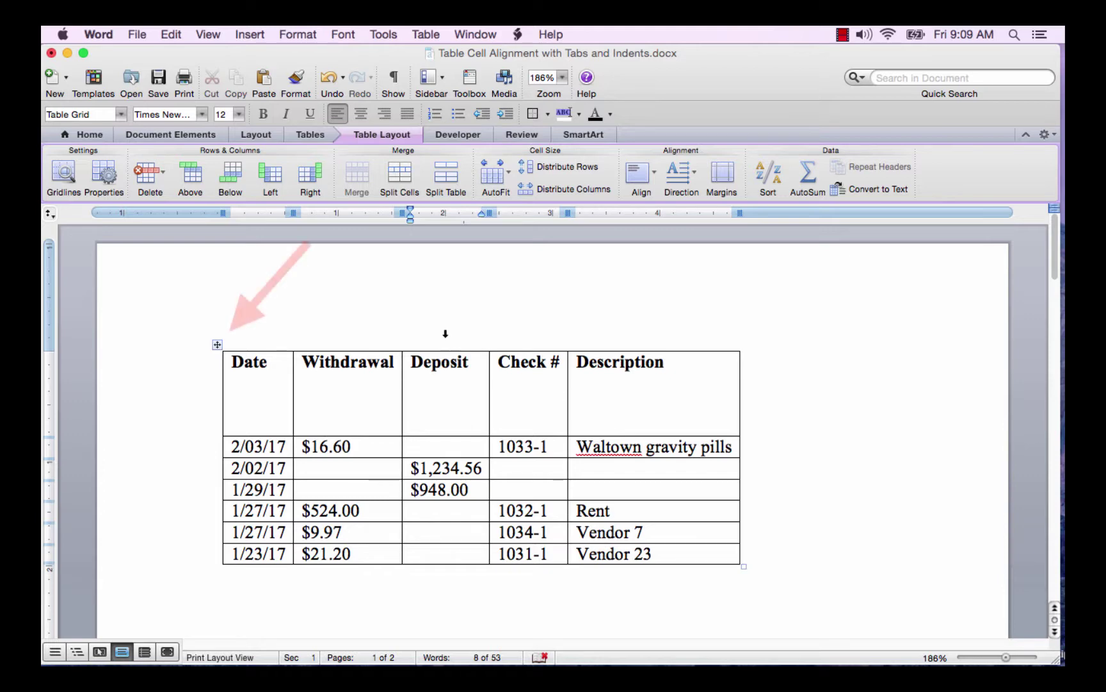
# Center the Waltown gravity pills text within its cell using the Align options.
pyautogui.click(216, 346)
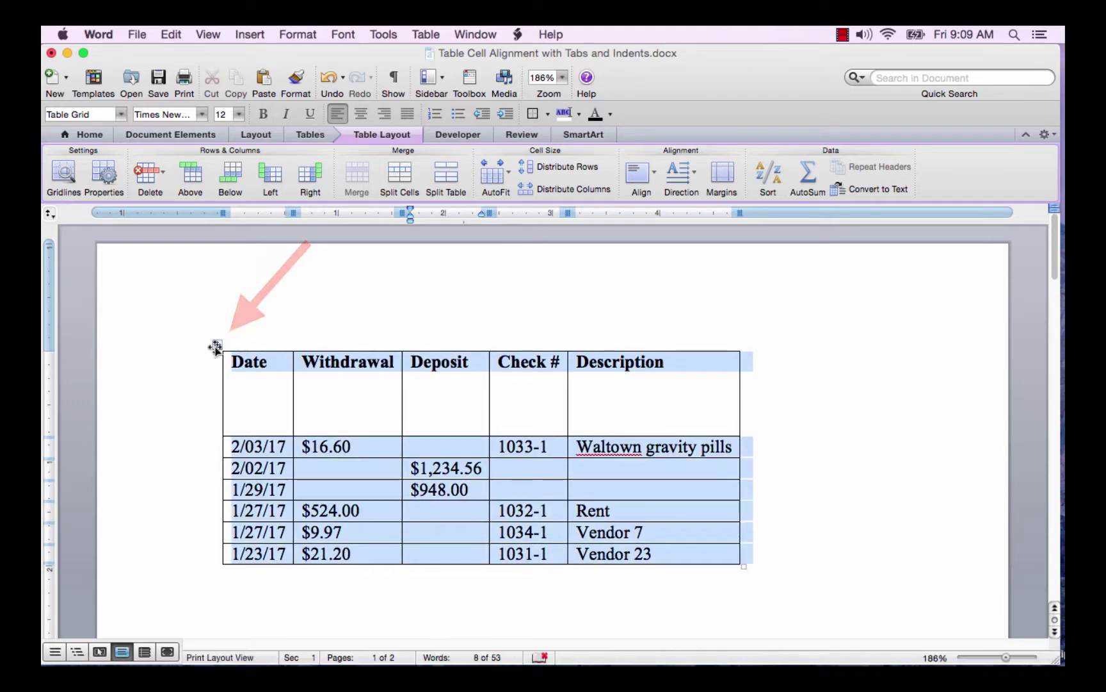
pyautogui.click(614, 394)
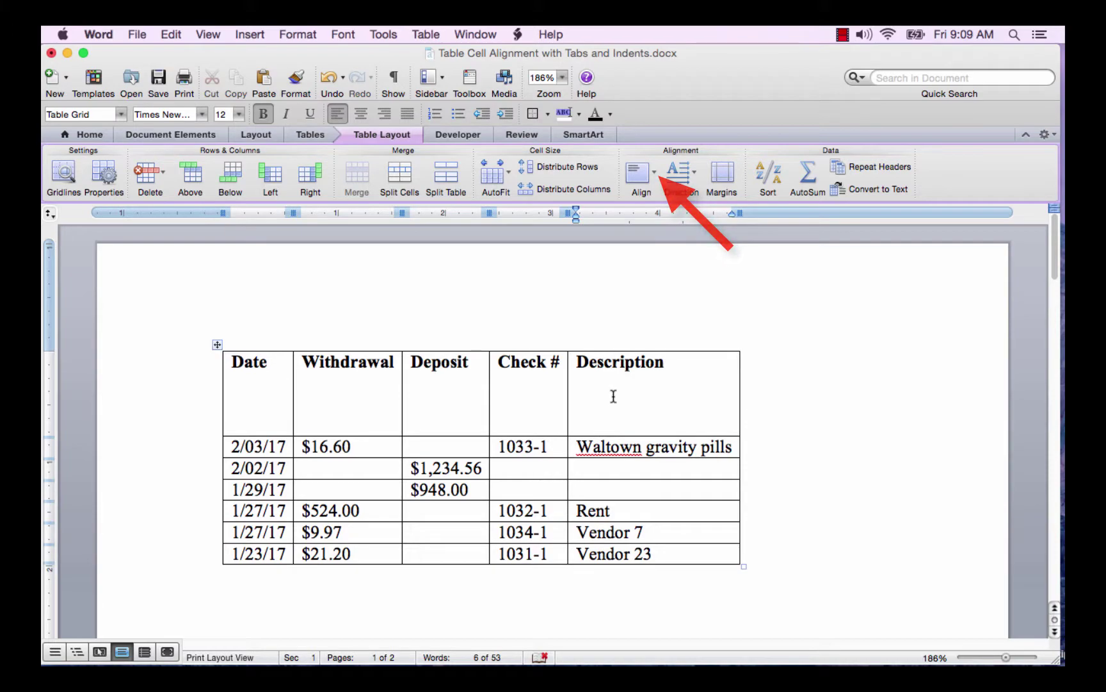
pyautogui.click(653, 171)
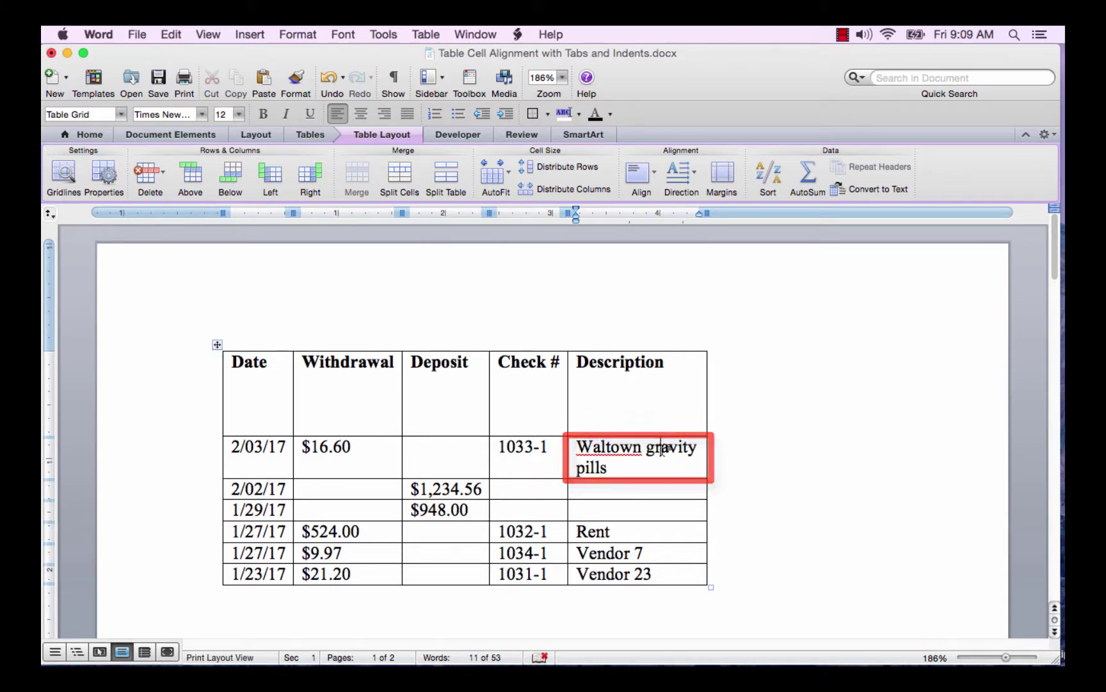
pyautogui.click(654, 170)
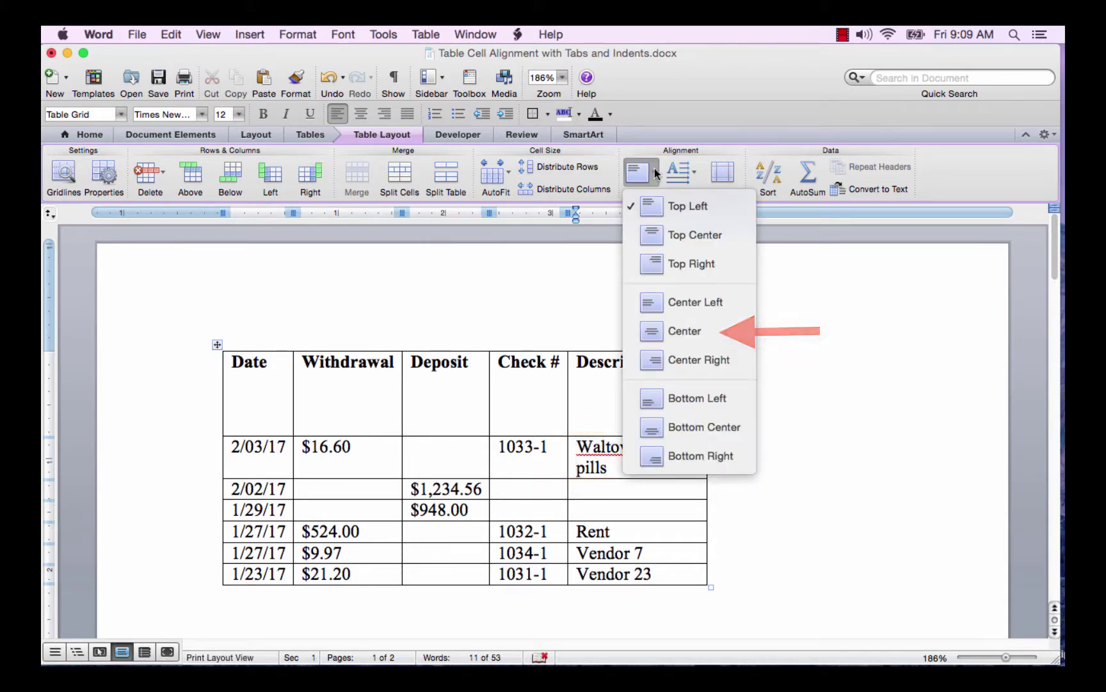
pyautogui.click(685, 331)
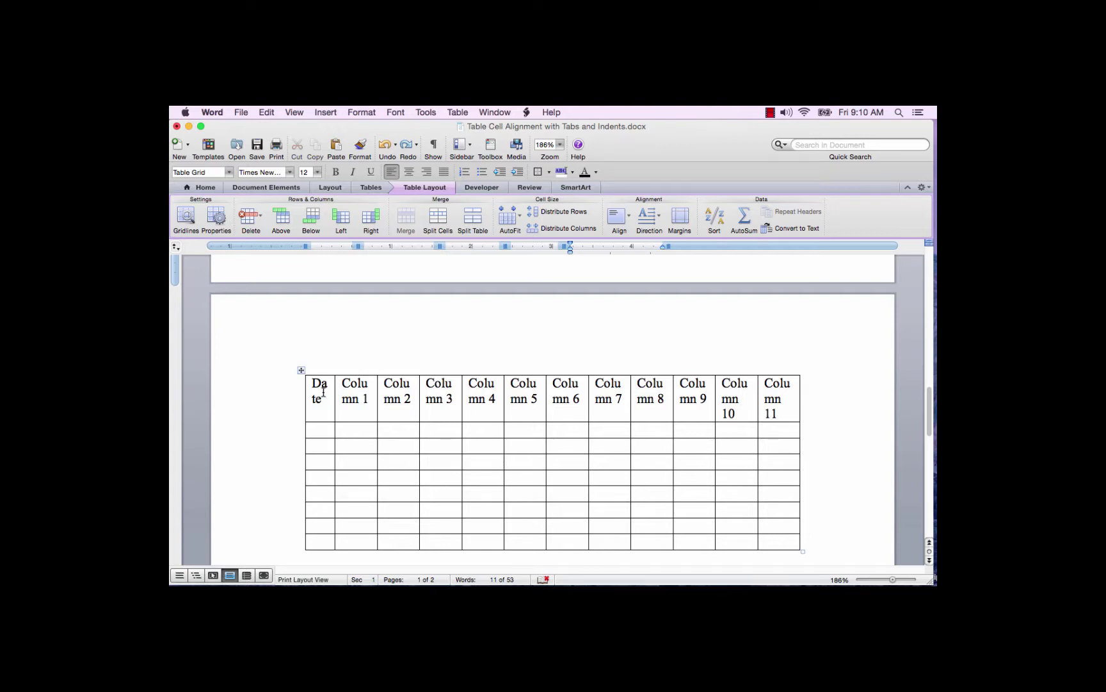
# Rotate the second table's header labels 270°, heighten the header row, and fit columns to text.
pyautogui.moveTo(321, 396); pyautogui.dragTo(772, 410)
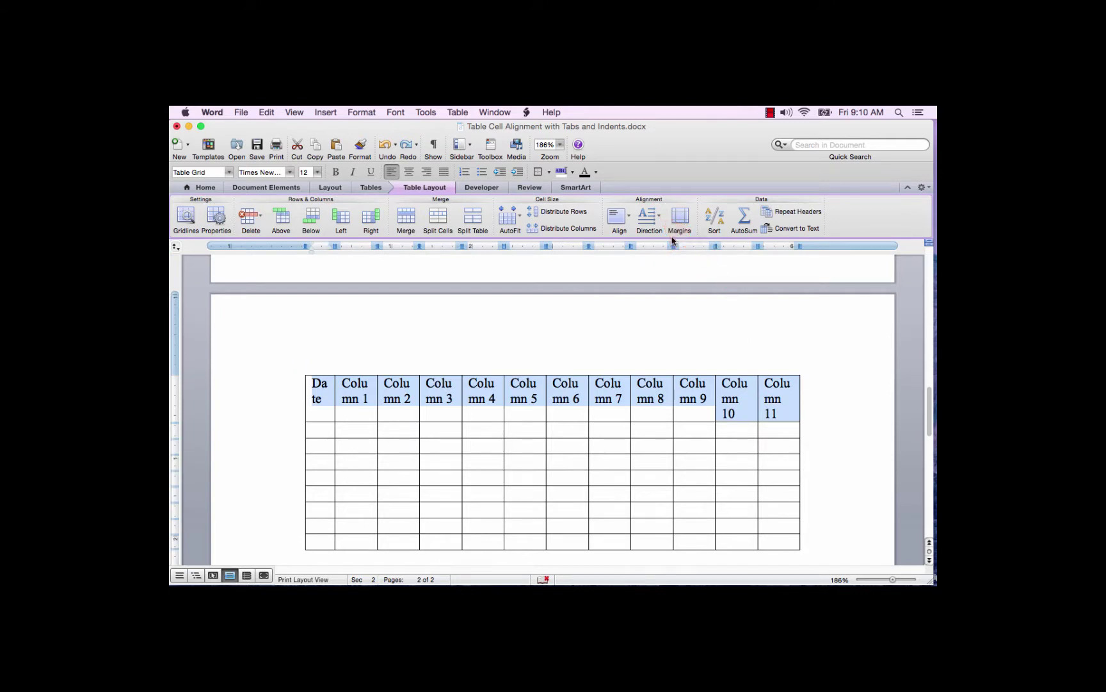
pyautogui.click(659, 218)
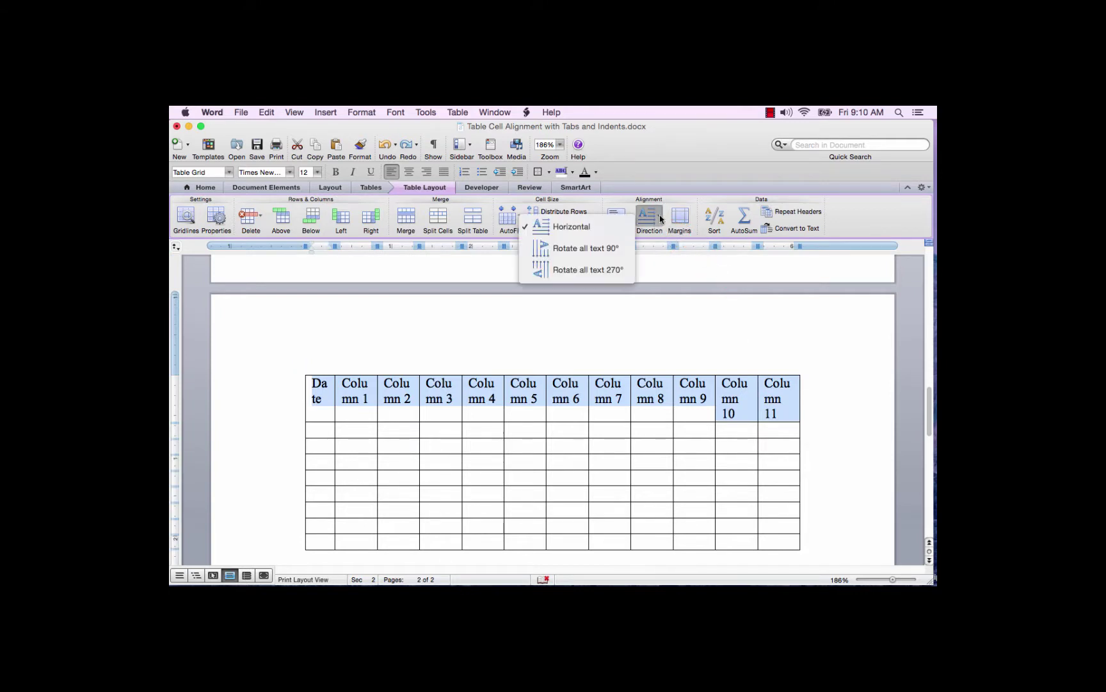
pyautogui.click(612, 270)
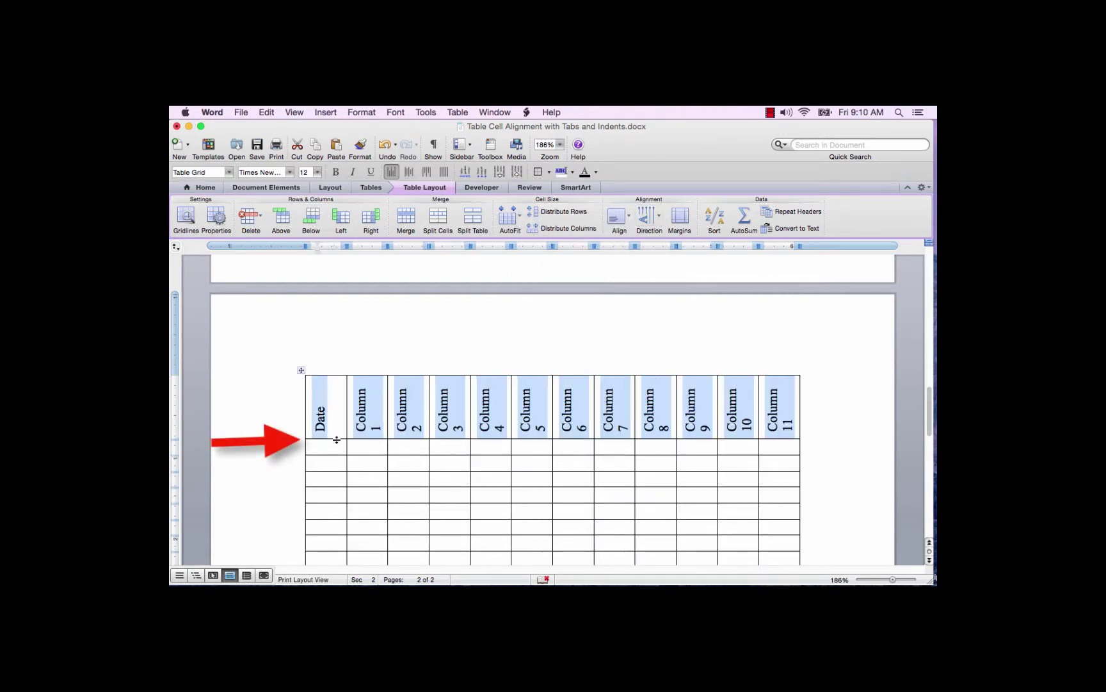
pyautogui.moveTo(337, 440); pyautogui.dragTo(336, 450)
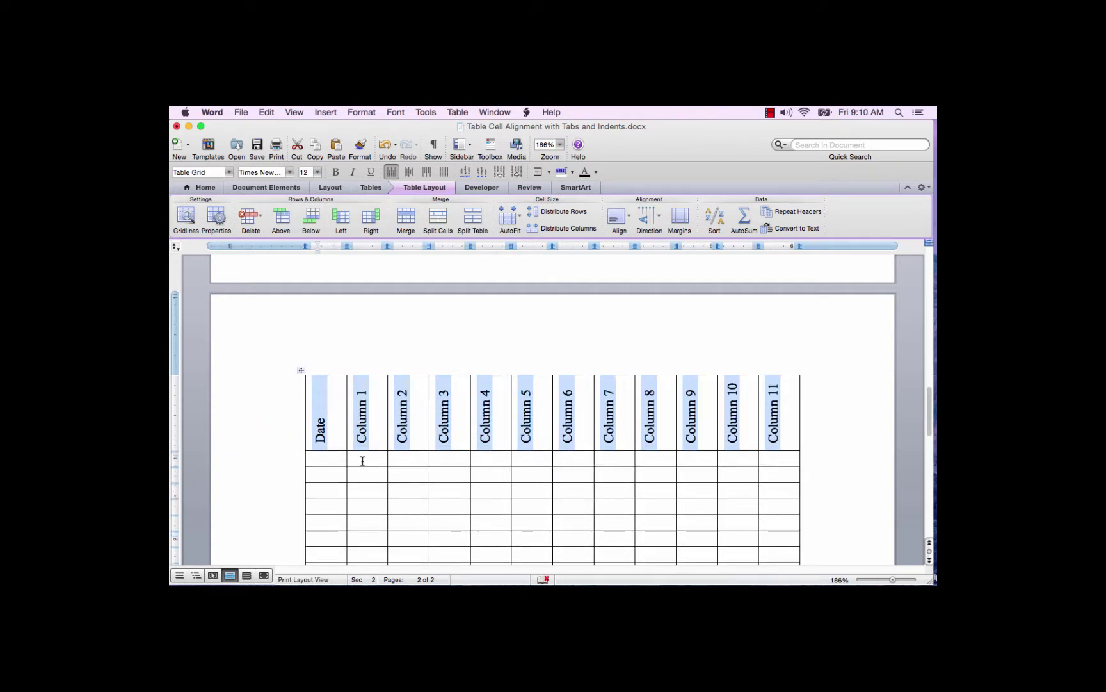
pyautogui.click(301, 370)
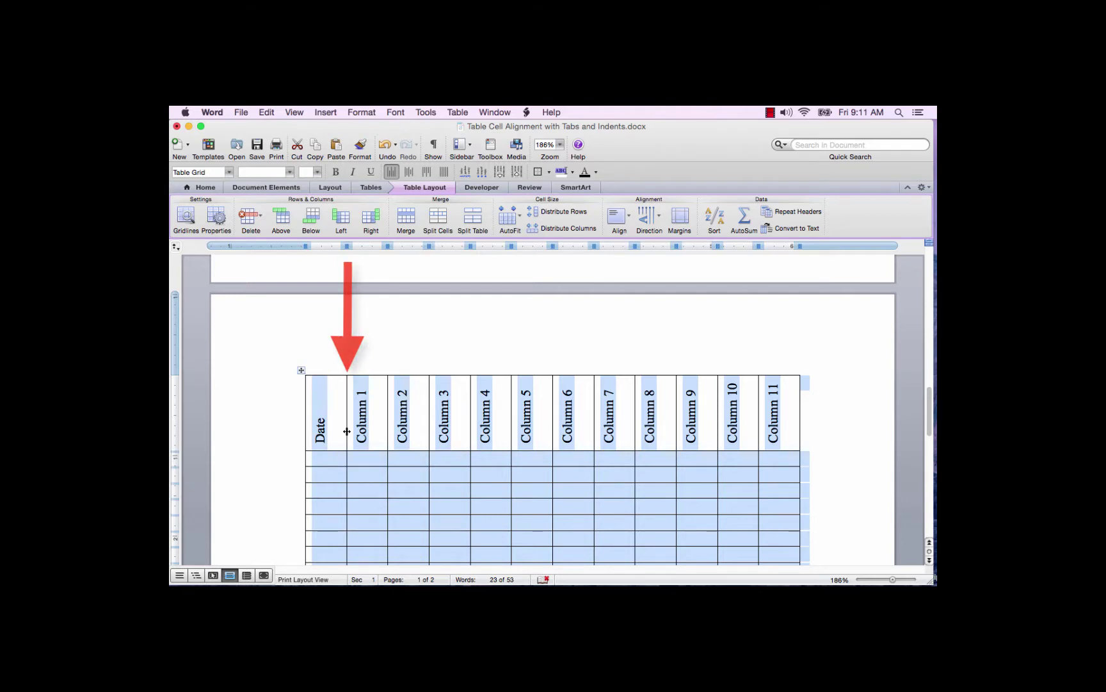
pyautogui.doubleClick(347, 431)
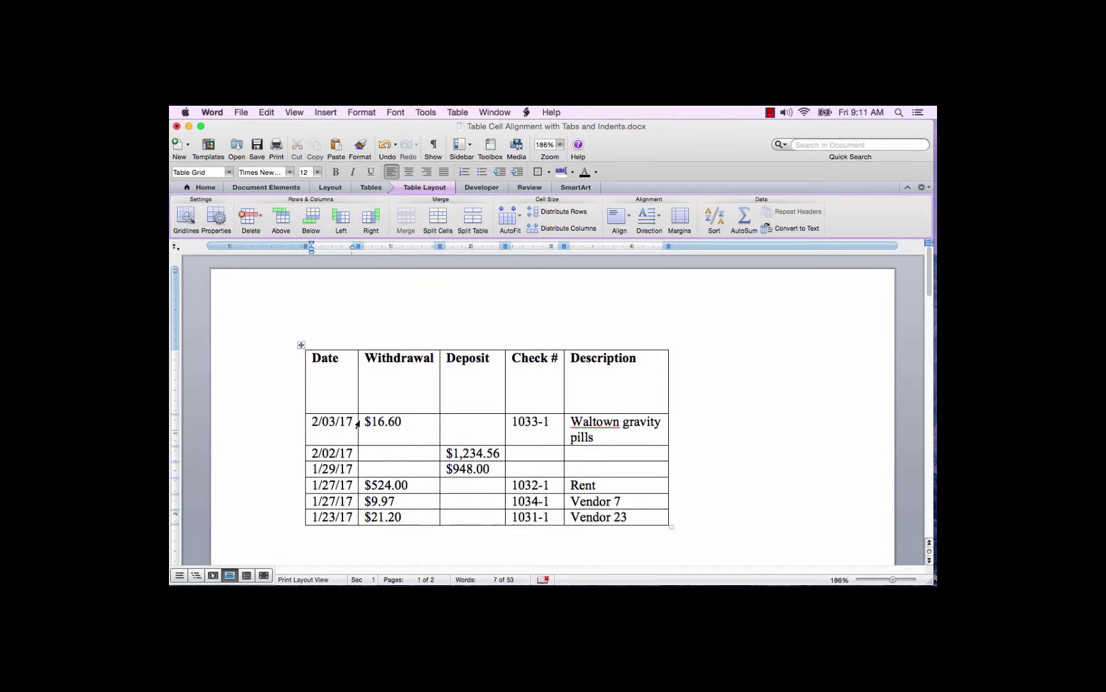
pyautogui.press('Tab')
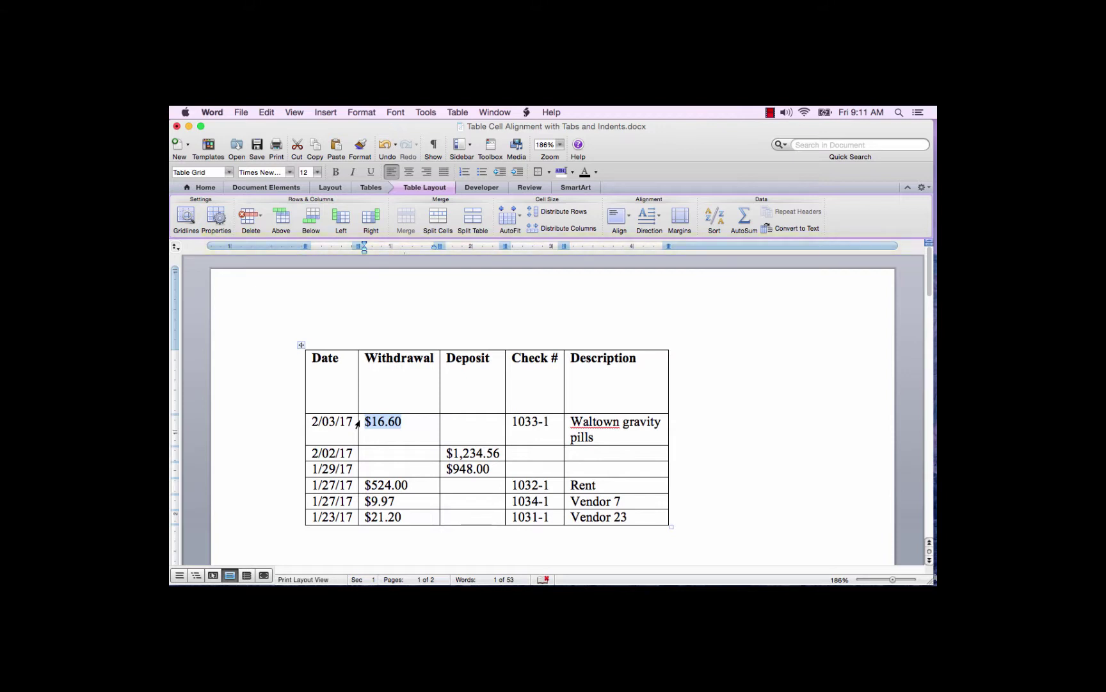
# Narrow the Withdrawal column and widen Deposit so $1,234.56 fits, then select the 2/03/17–2/02/17 dates.
pyautogui.click(293, 112)
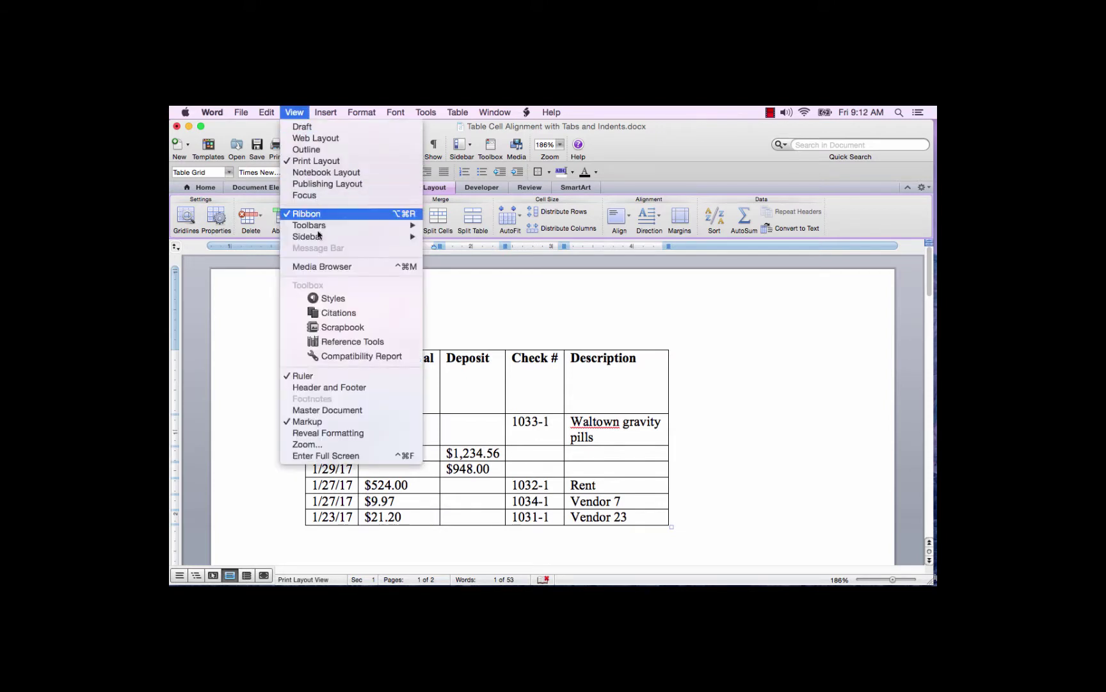
pyautogui.click(795, 416)
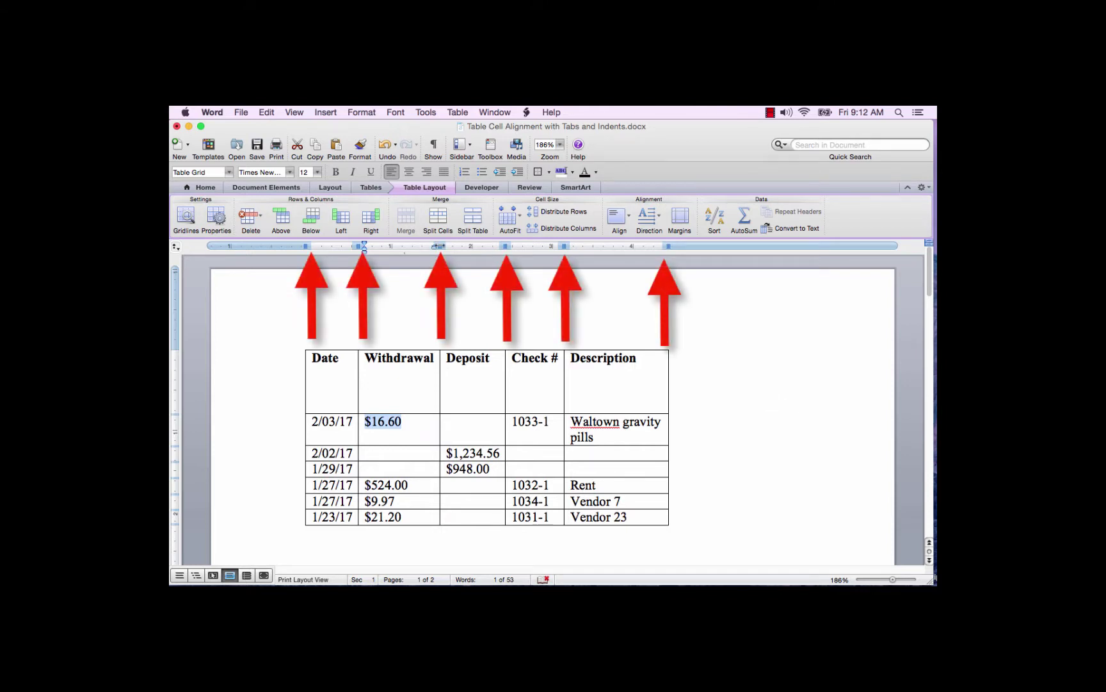
pyautogui.moveTo(439, 246); pyautogui.dragTo(427, 247)
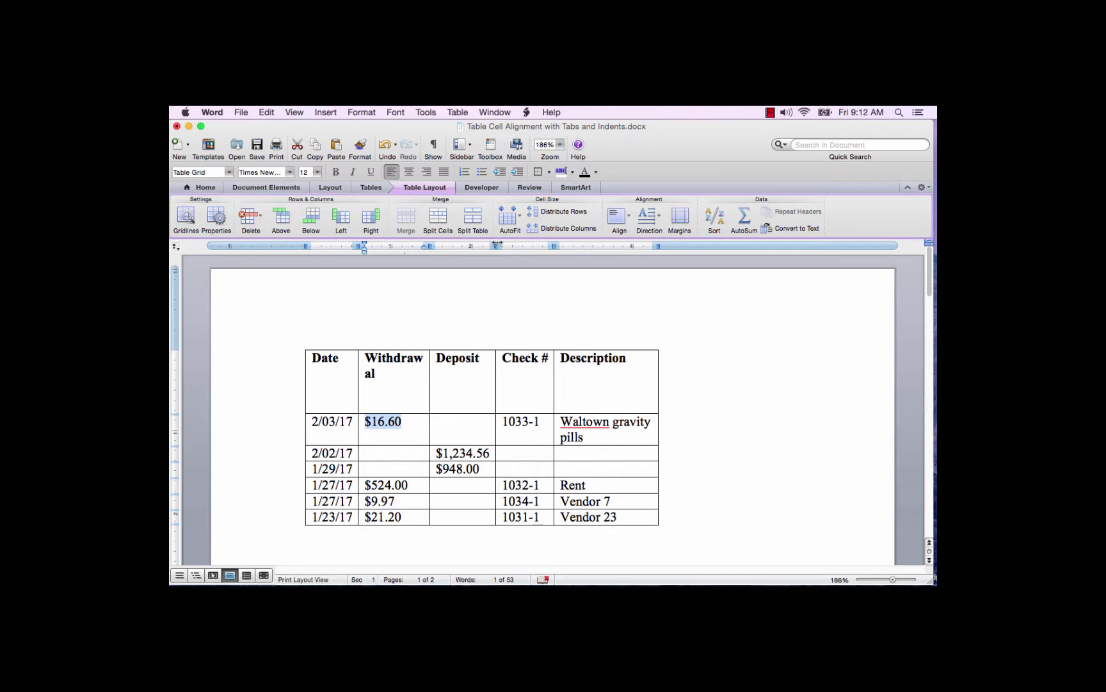
pyautogui.moveTo(495, 246); pyautogui.dragTo(493, 247)
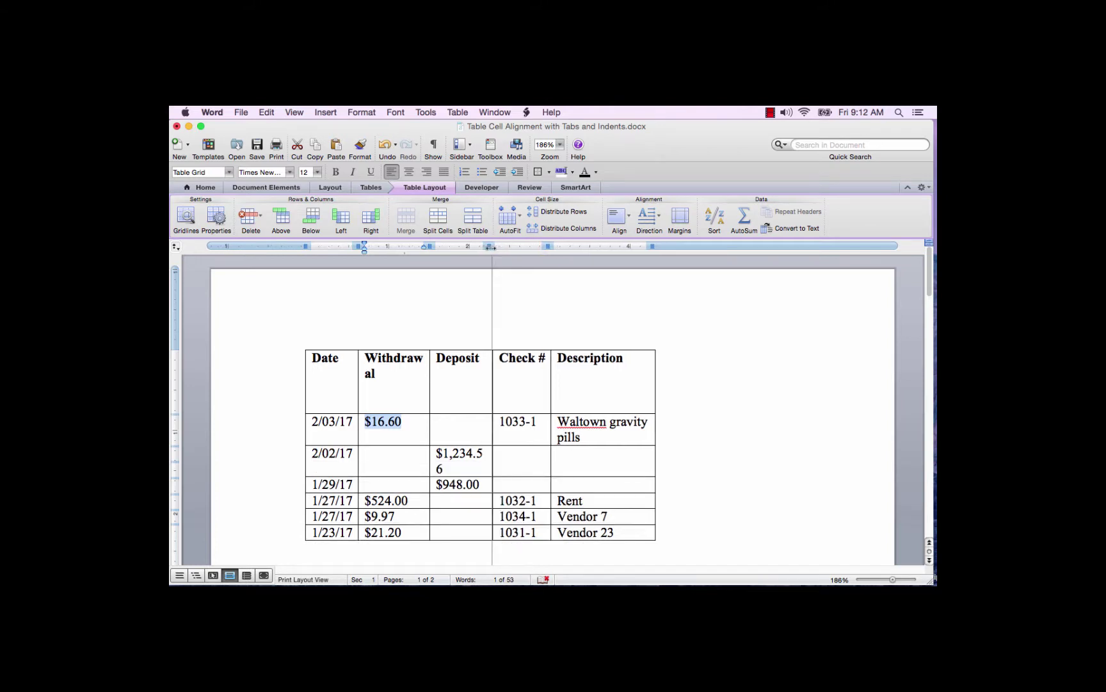
pyautogui.moveTo(492, 247); pyautogui.dragTo(563, 246)
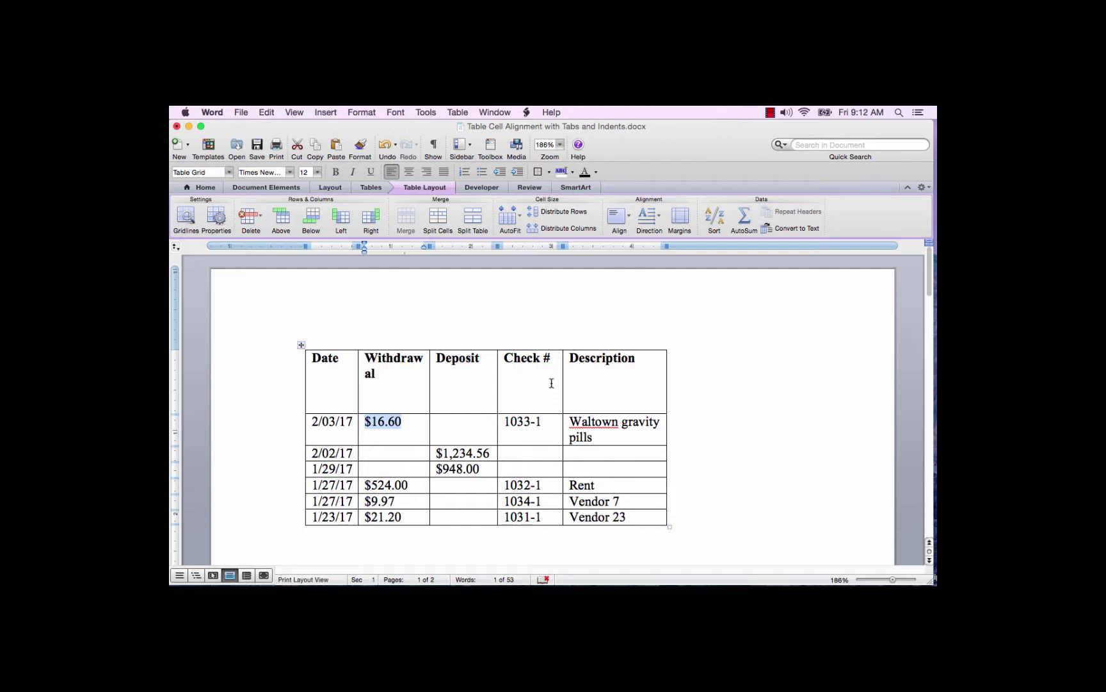
pyautogui.moveTo(313, 422); pyautogui.dragTo(340, 452)
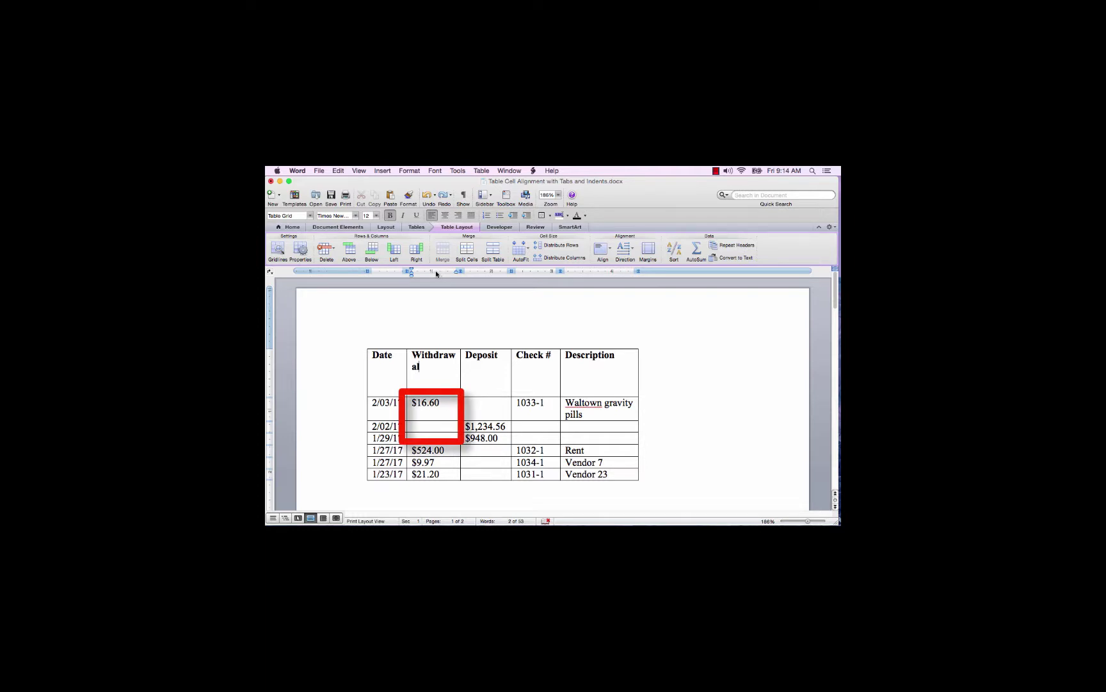
# Add a tab stop over the Withdrawal column and move the decimal tab left for $16.60.
pyautogui.click(436, 271)
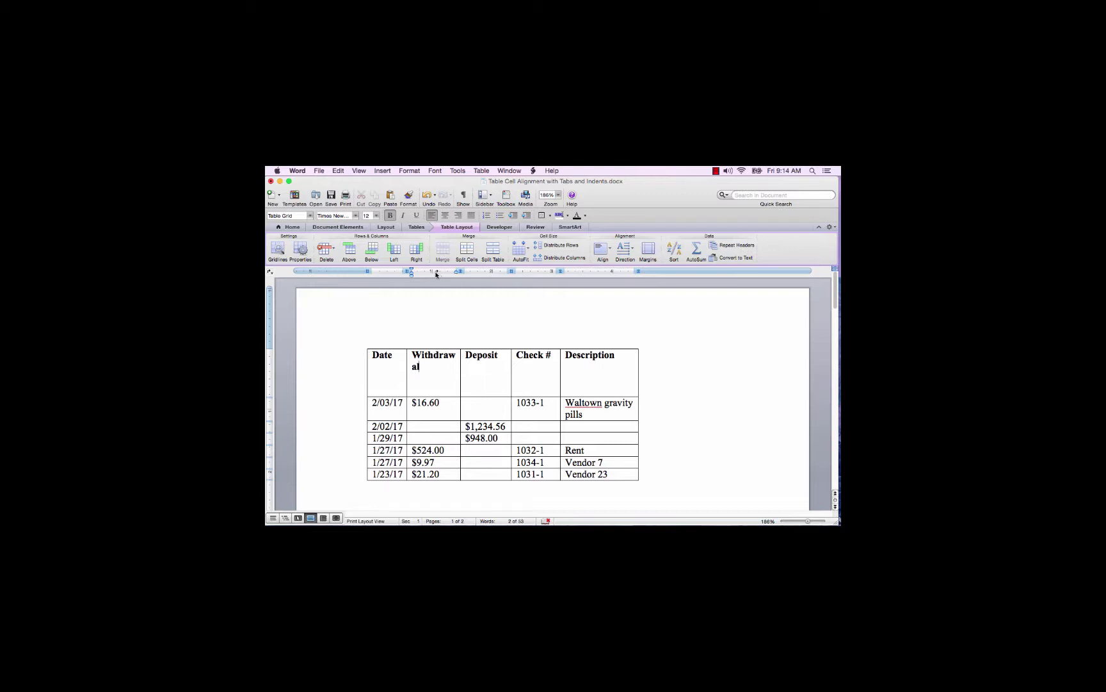
pyautogui.click(413, 402)
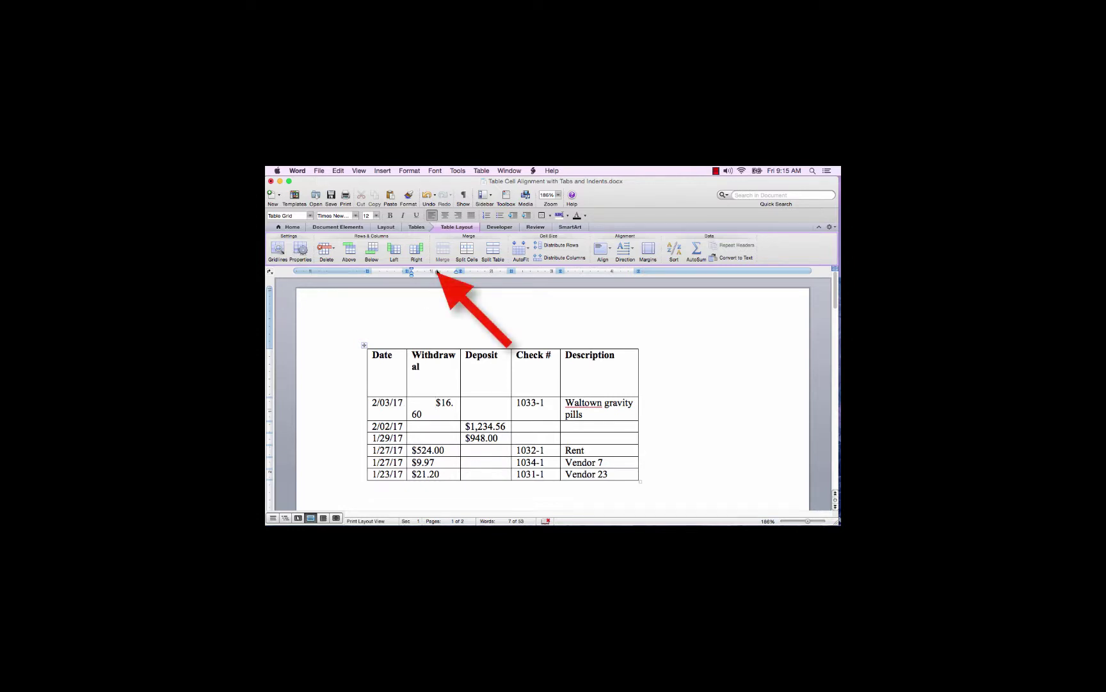
pyautogui.moveTo(437, 271); pyautogui.dragTo(425, 272)
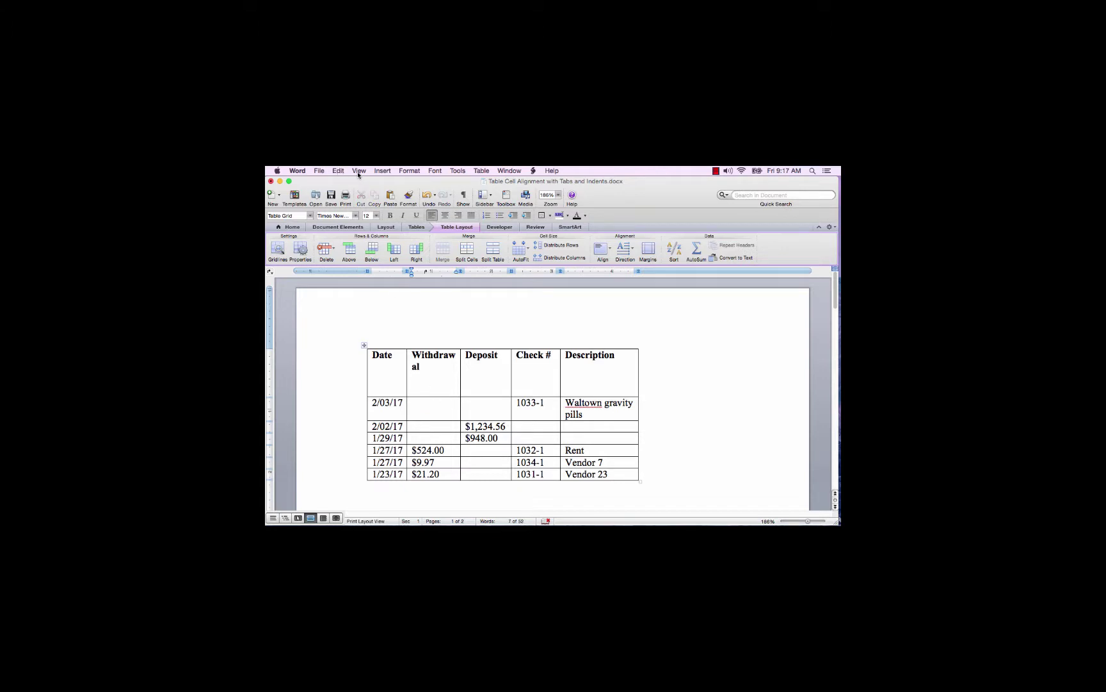
# Undo to restore $16.60, insert tabs before $16.60, $524.00, $9.97 and $21.20, and select them.
pyautogui.click(337, 171)
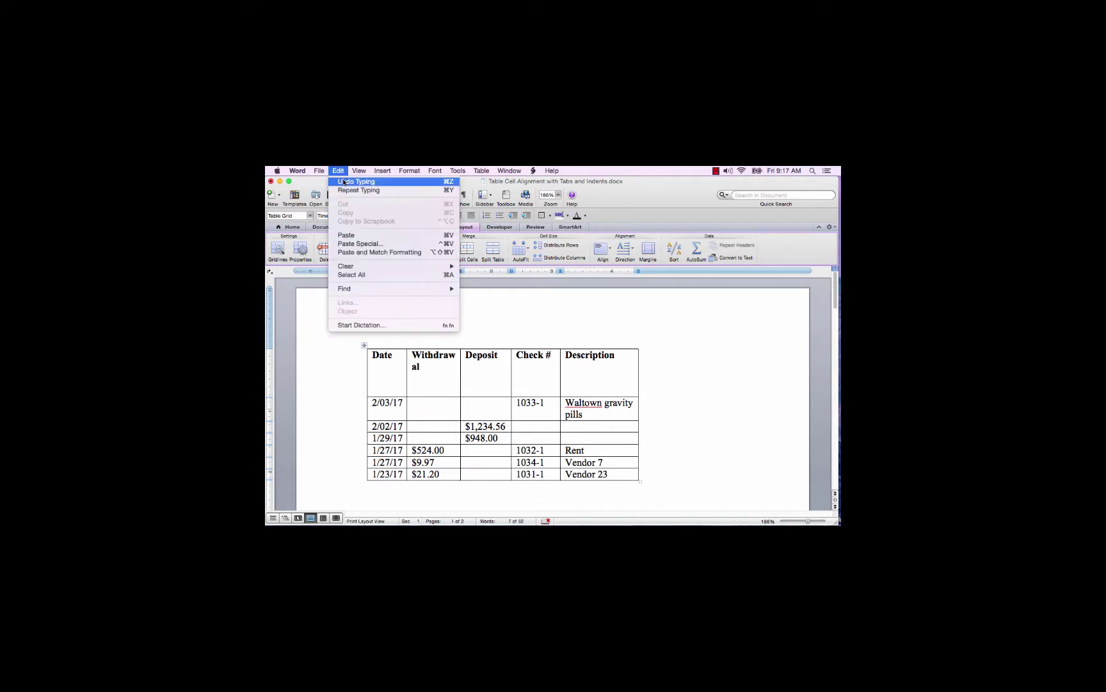
pyautogui.click(343, 182)
pyautogui.click(421, 403)
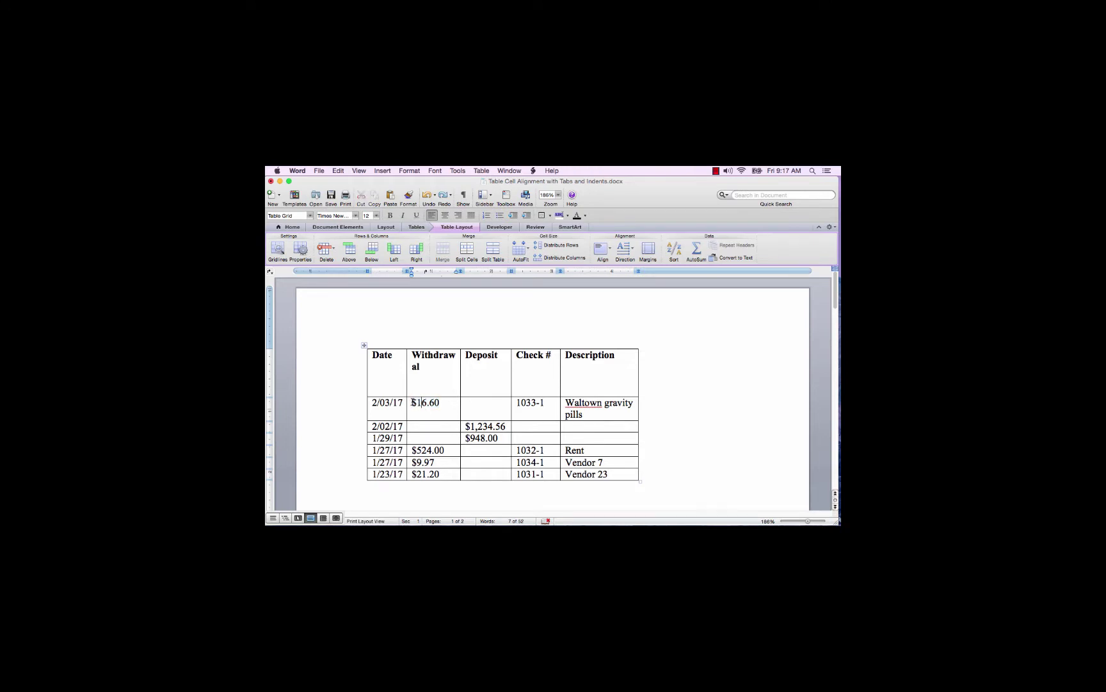
pyautogui.hotkey('ctrl', 'Tab')
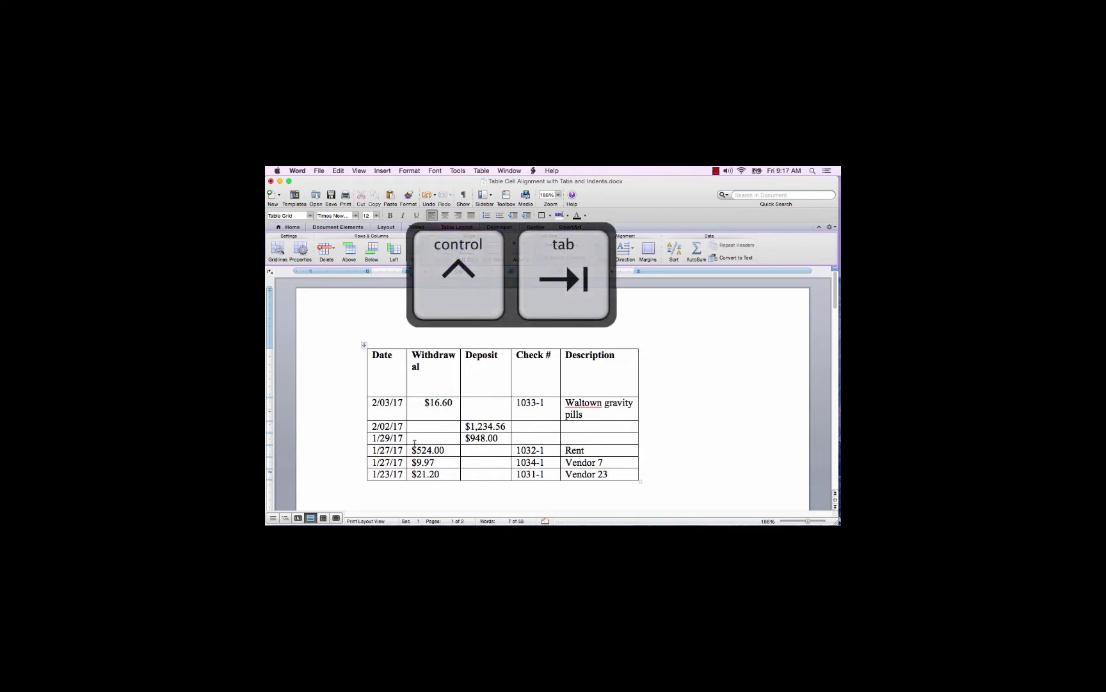
pyautogui.click(415, 452)
pyautogui.hotkey('ctrl', 'Tab')
pyautogui.click(414, 474)
pyautogui.hotkey('ctrl', 'Tab')
pyautogui.click(414, 486)
pyautogui.hotkey('ctrl', 'Tab')
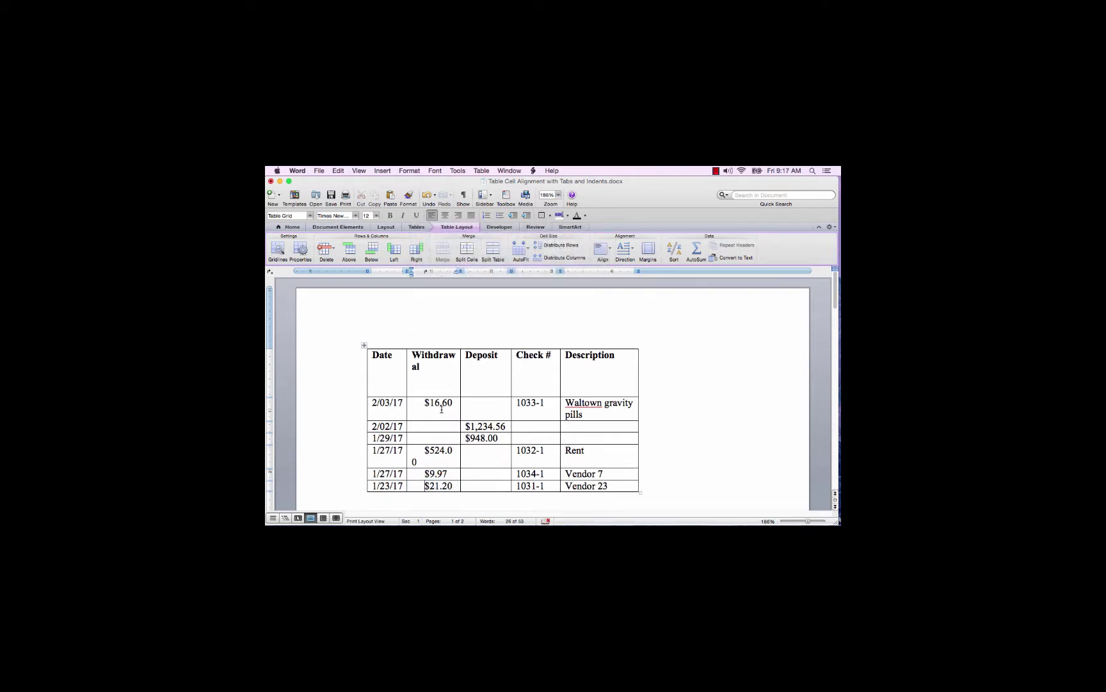
pyautogui.moveTo(442, 409); pyautogui.dragTo(437, 487)
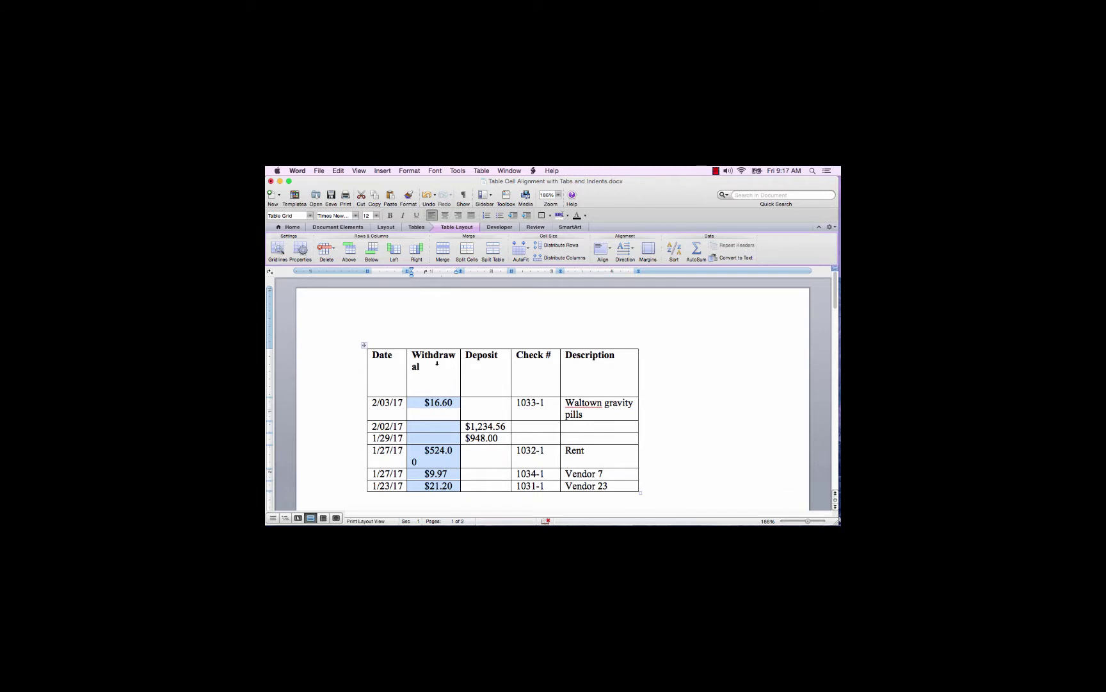
# Undo the tabs so the Withdrawal amounts return to single-line left alignment, then deselect.
pyautogui.press('super+z')
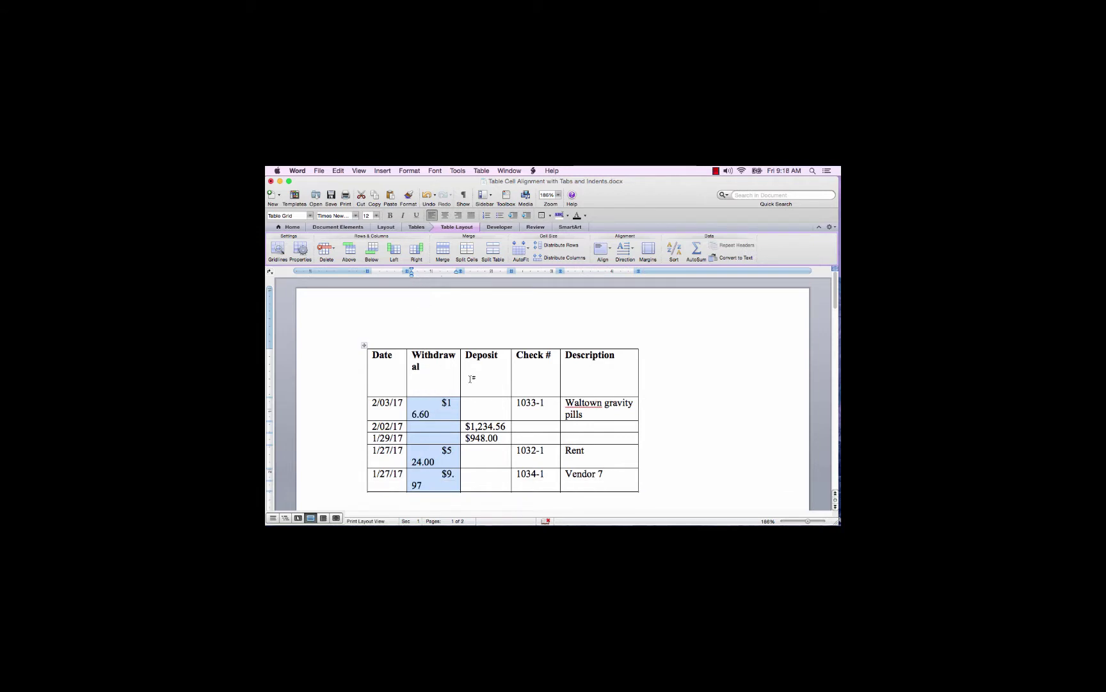
pyautogui.click(451, 411)
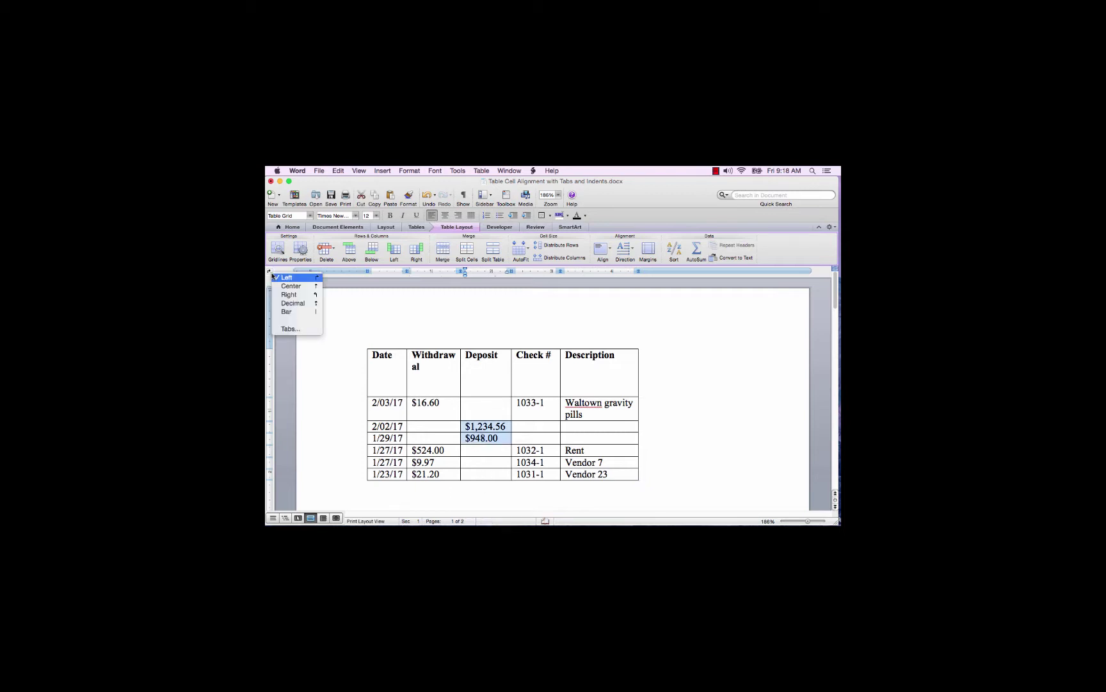
# Set a decimal tab aligning the Deposit amounts and a tab stop shifting the Check # numbers right.
pyautogui.click(286, 304)
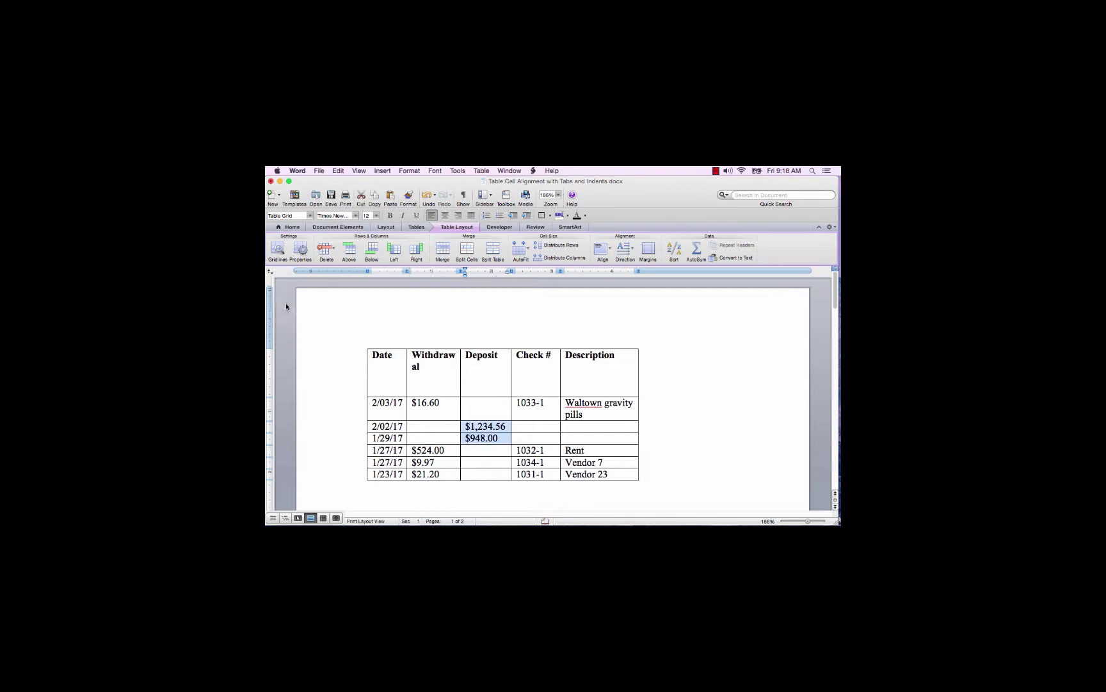
pyautogui.click(493, 272)
pyautogui.moveTo(548, 408); pyautogui.dragTo(538, 475)
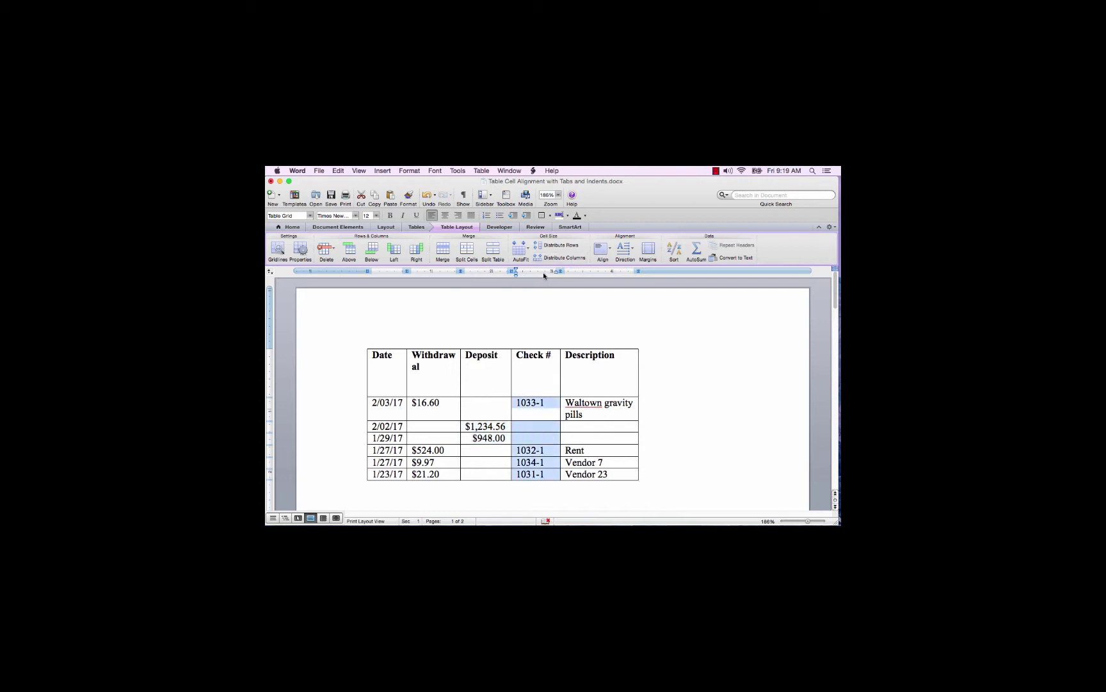
pyautogui.click(543, 272)
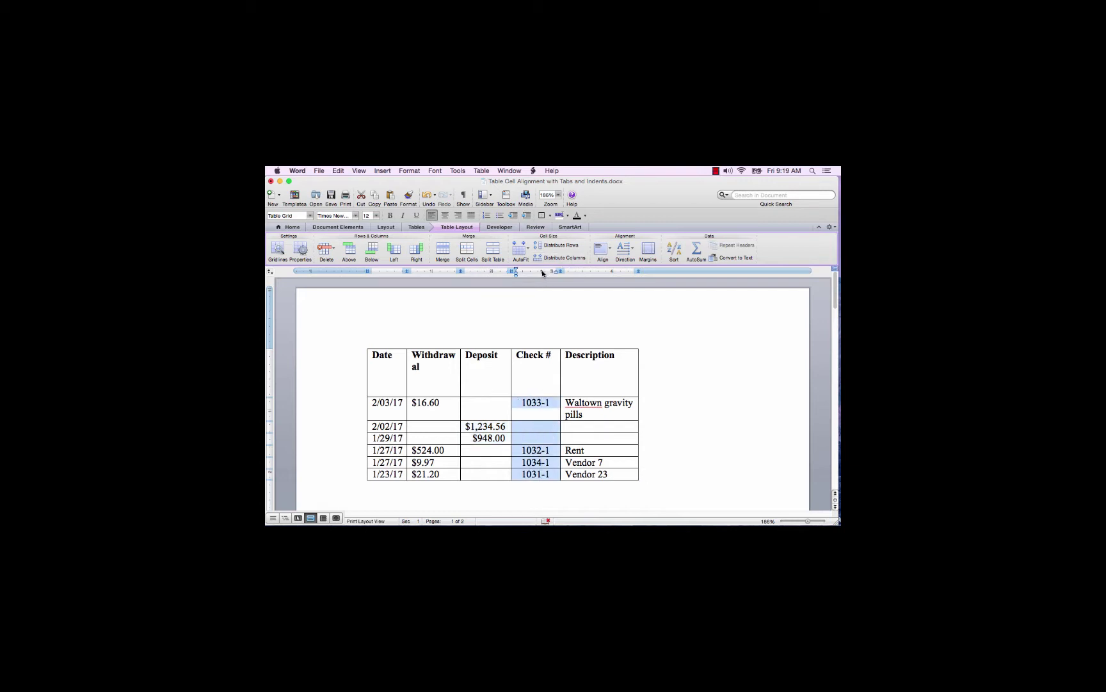
# Give the Waltown gravity pills description a hanging indent and move its left indent further right.
pyautogui.click(609, 413)
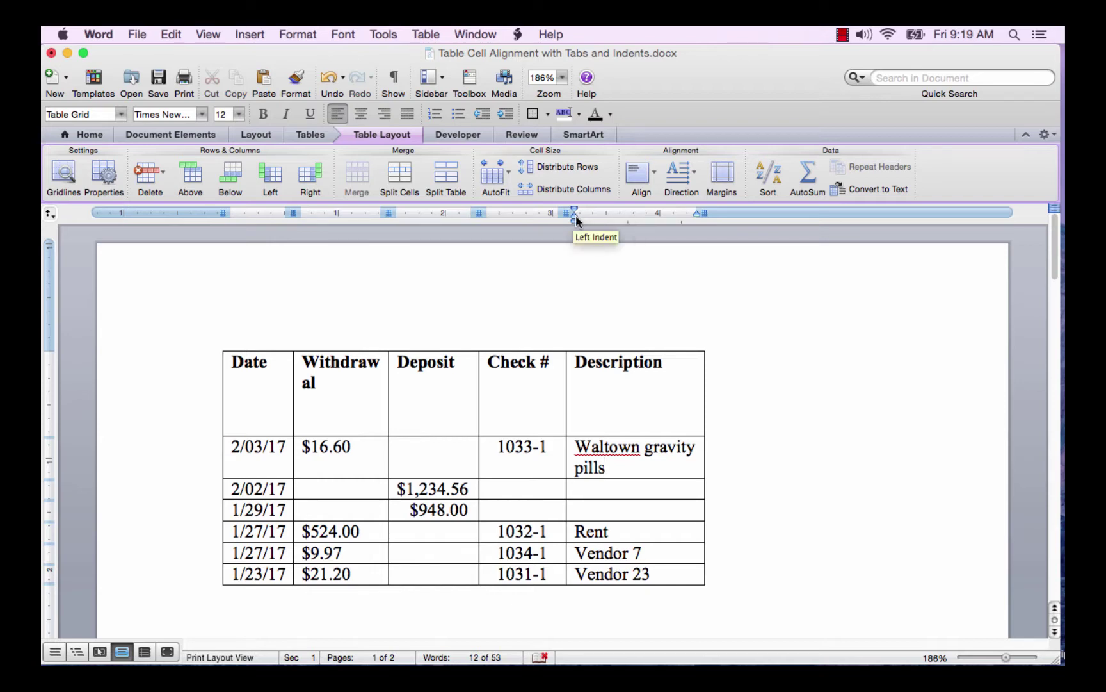
pyautogui.scroll(3, 576, 220)
pyautogui.moveTo(538, 219); pyautogui.dragTo(560, 222)
pyautogui.moveTo(679, 548); pyautogui.dragTo(542, 518)
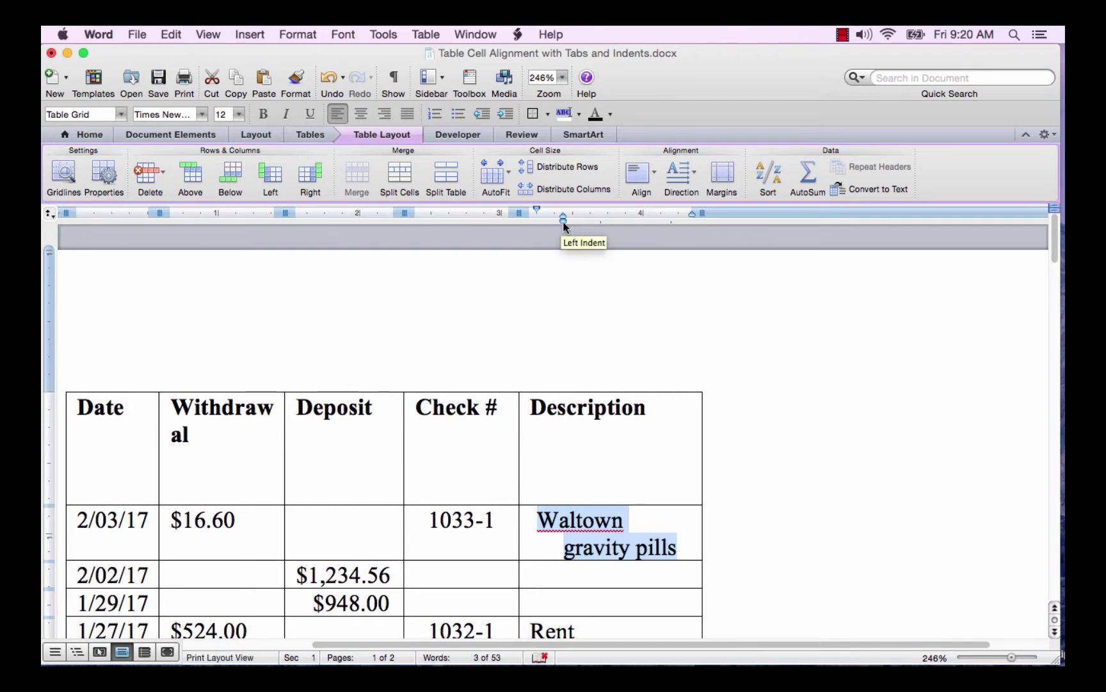
pyautogui.moveTo(565, 224)
pyautogui.mouseDown()
pyautogui.moveTo(582, 228)
pyautogui.moveTo(559, 225)
pyautogui.moveTo(559, 258)
pyautogui.mouseUp()
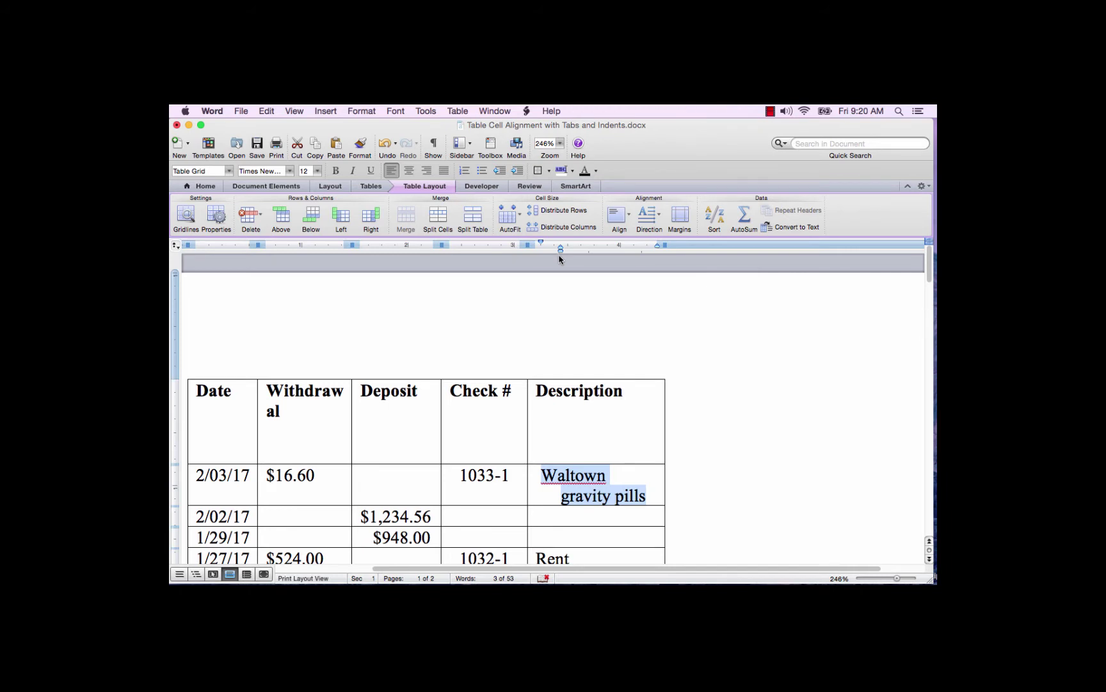
# Center the 'Waltown gravity pills' description and drag its indent marker back left on the ruler.
pyautogui.click(409, 171)
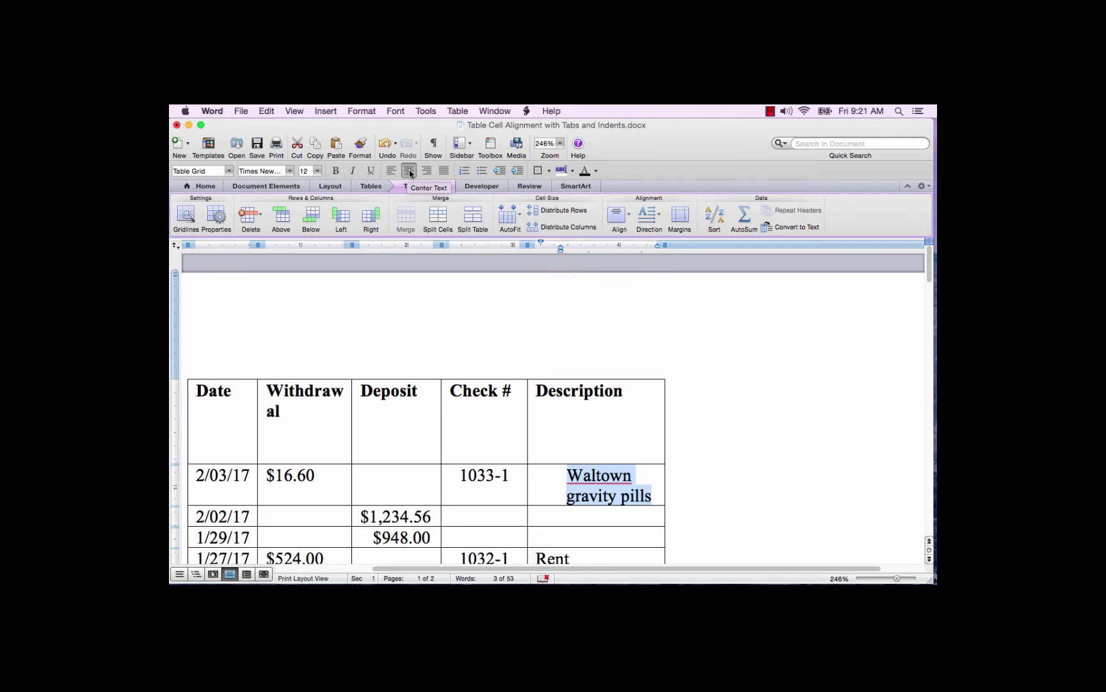
pyautogui.moveTo(561, 248); pyautogui.dragTo(527, 251)
pyautogui.click(624, 491)
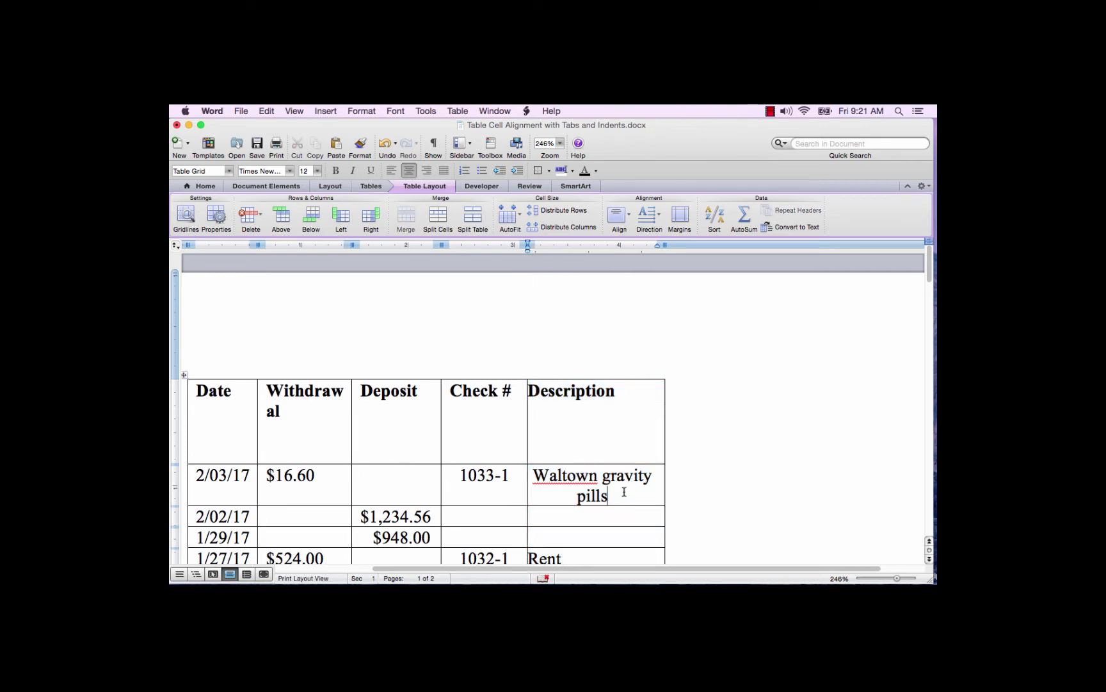